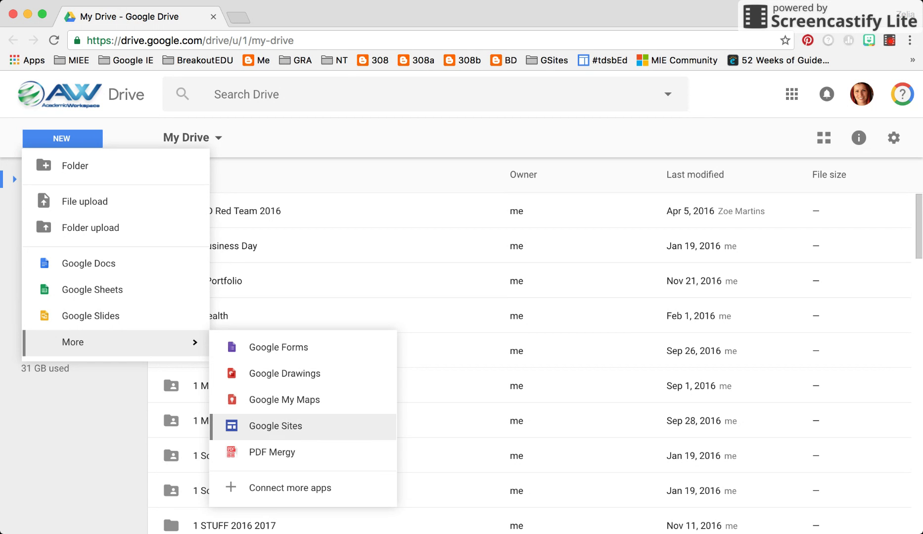
Step: Create a new Google Site from Google Drive's New > More menu
left_click(275, 427)
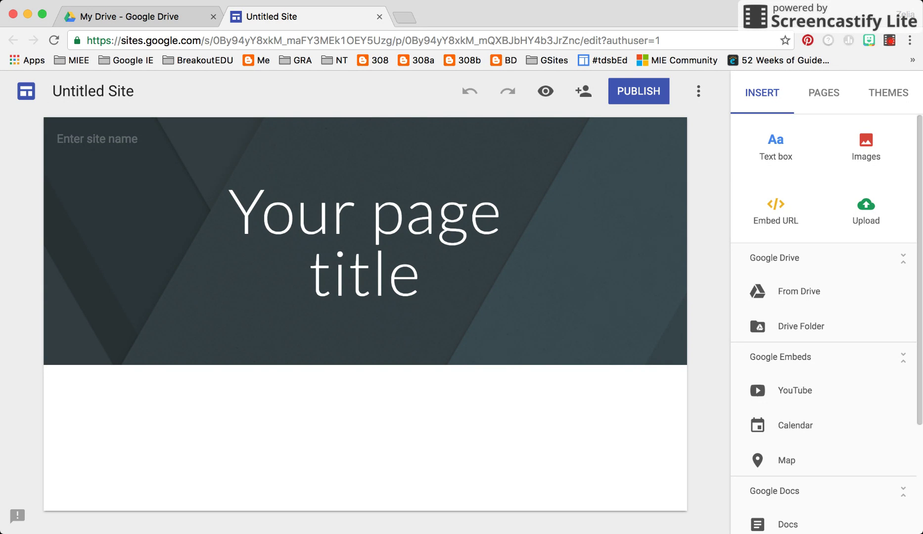
Step: Name the site 'My ePortfolio 2016-2017'
left_click(121, 139)
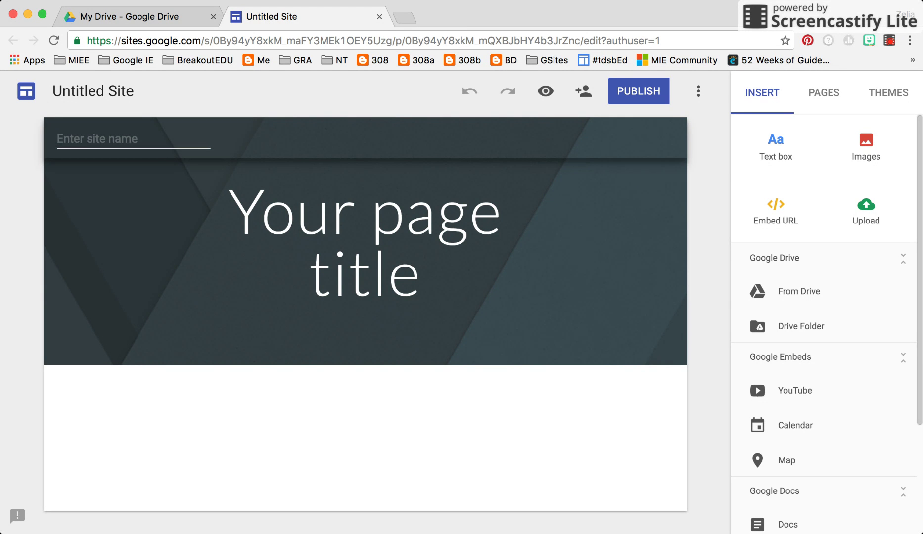
type("My e")
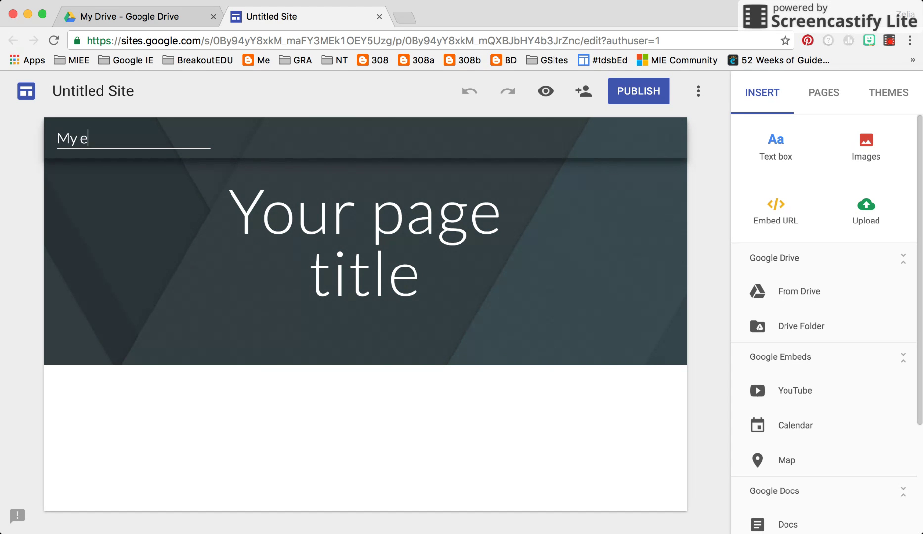
type("Portfolio 2016-2017")
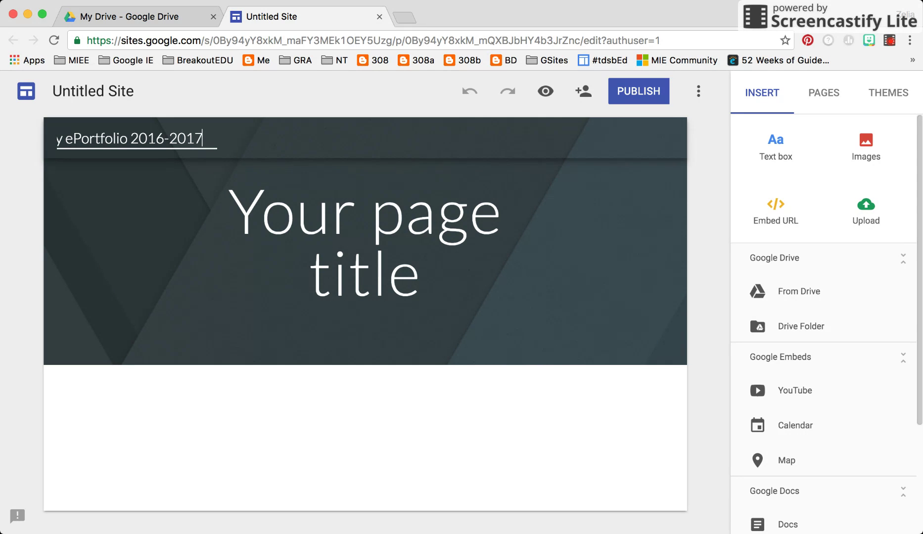
left_click(149, 232)
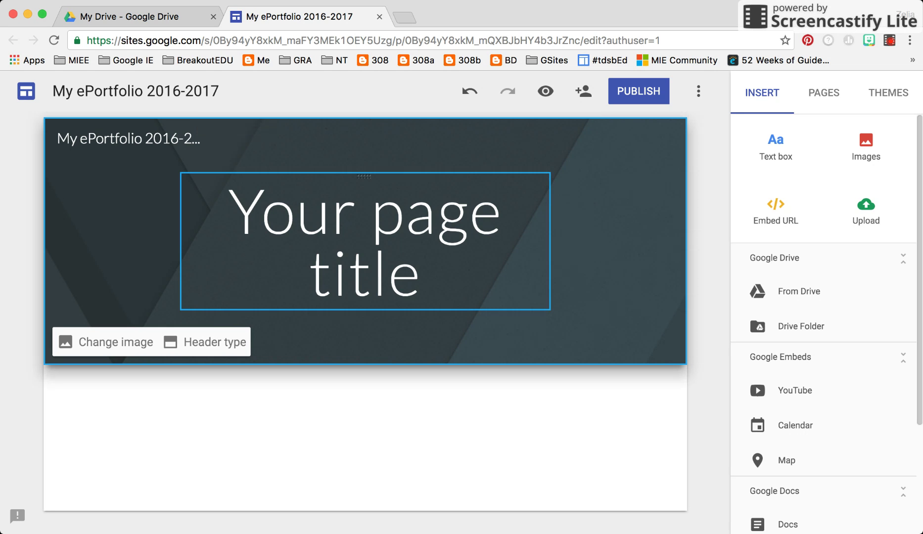
Step: Change the page title to 'Home Page'
left_click(420, 278)
type("H")
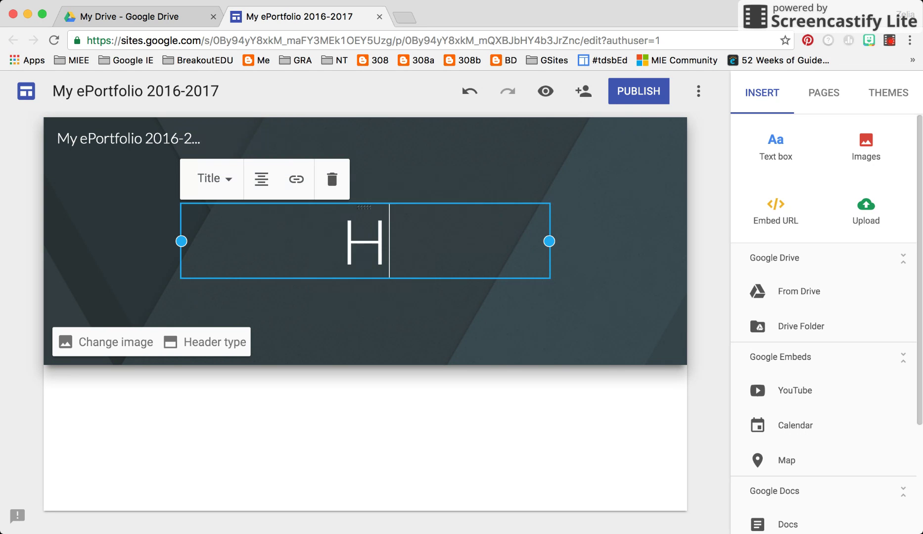
type("ame")
key("BackSpace")
key("BackSpace")
key("BackSpace")
type("om")
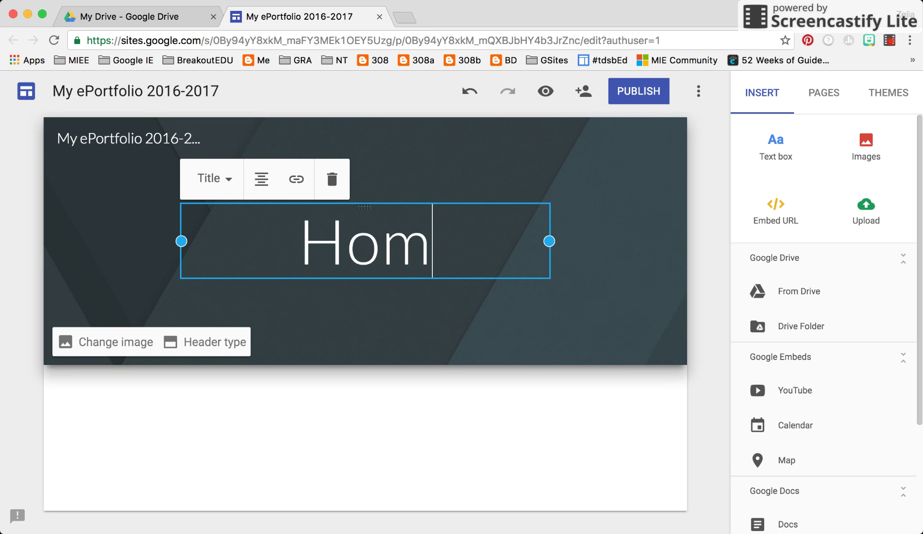
type("e Page")
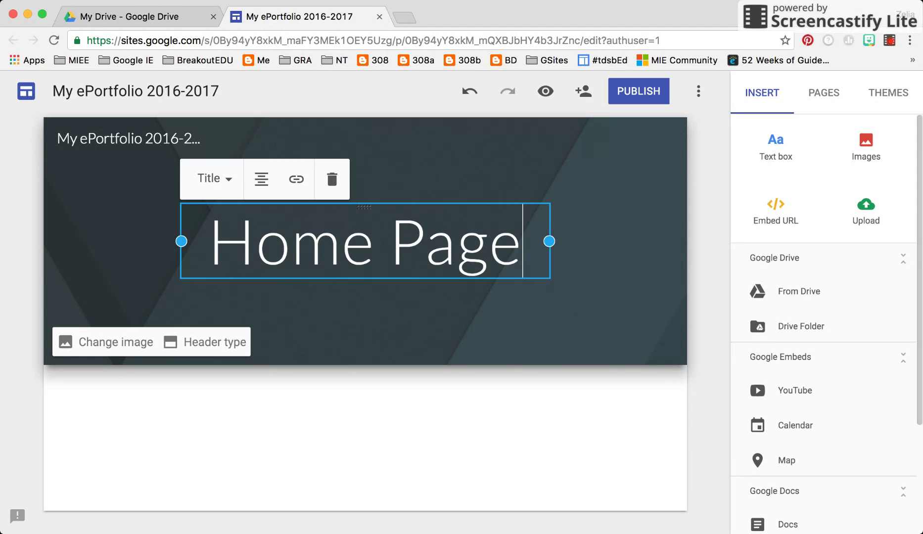
key("Escape")
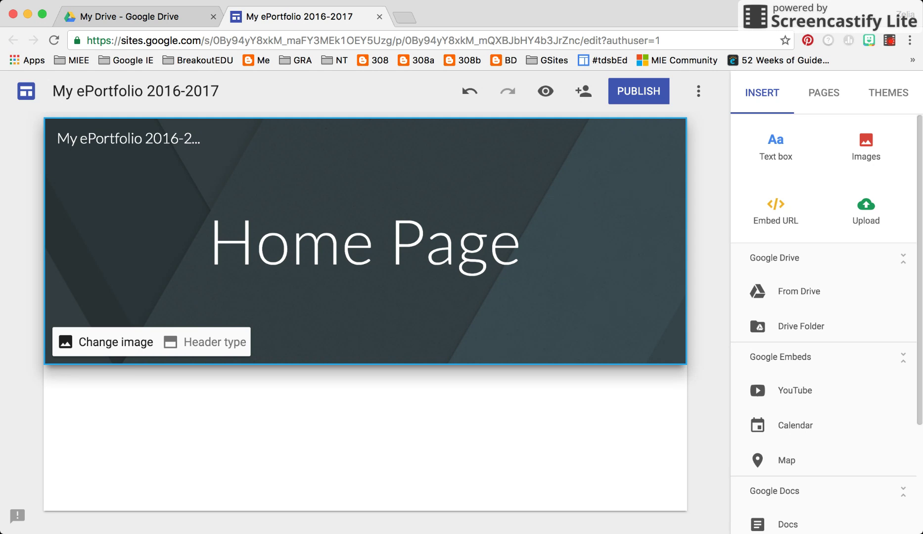
Step: Replace the header image with the Milky Way gallery image
left_click(115, 341)
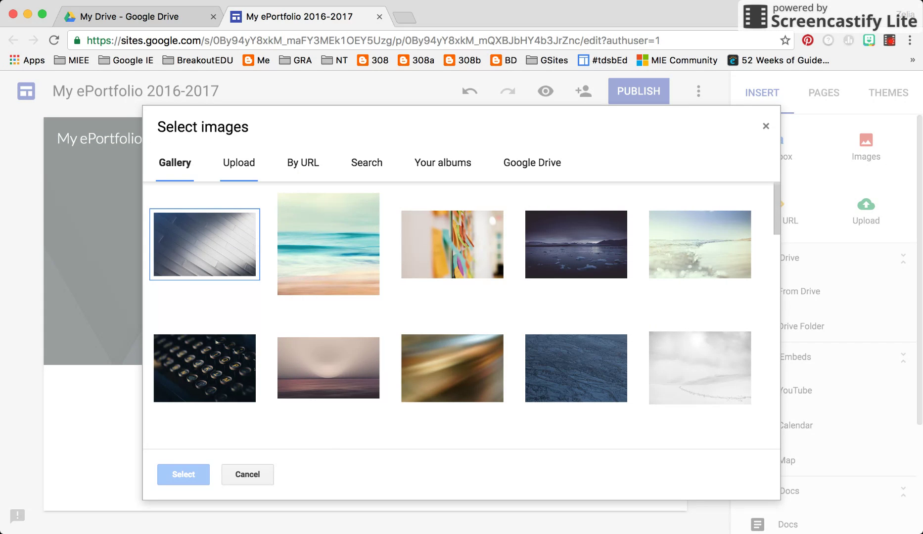
scroll(329, 368, "down", 10)
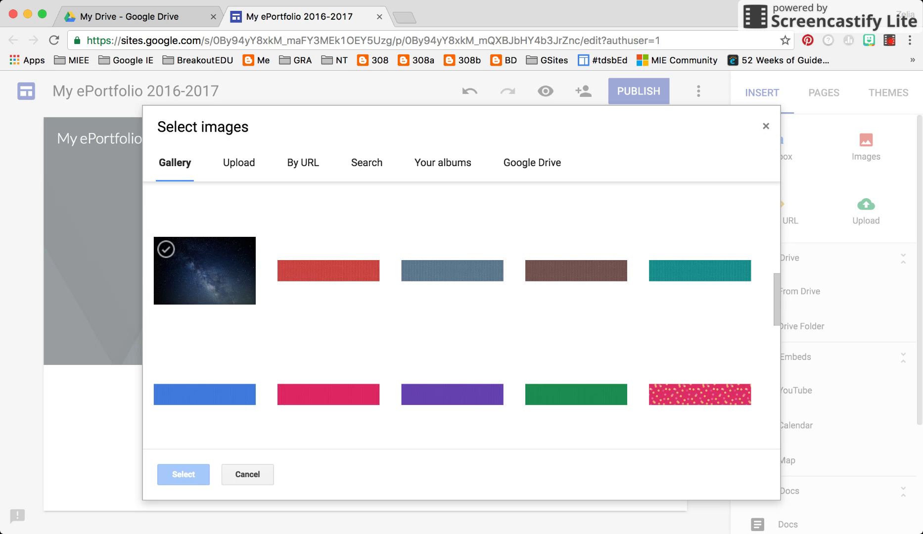
left_click(205, 271)
left_click(183, 475)
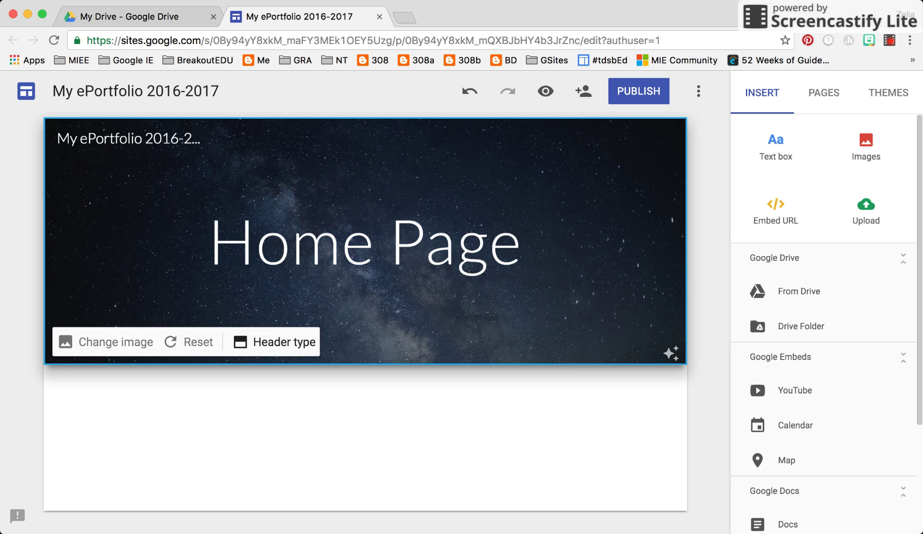
Step: Set the header type to Banner after trying the other header styles
left_click(275, 342)
left_click(144, 336)
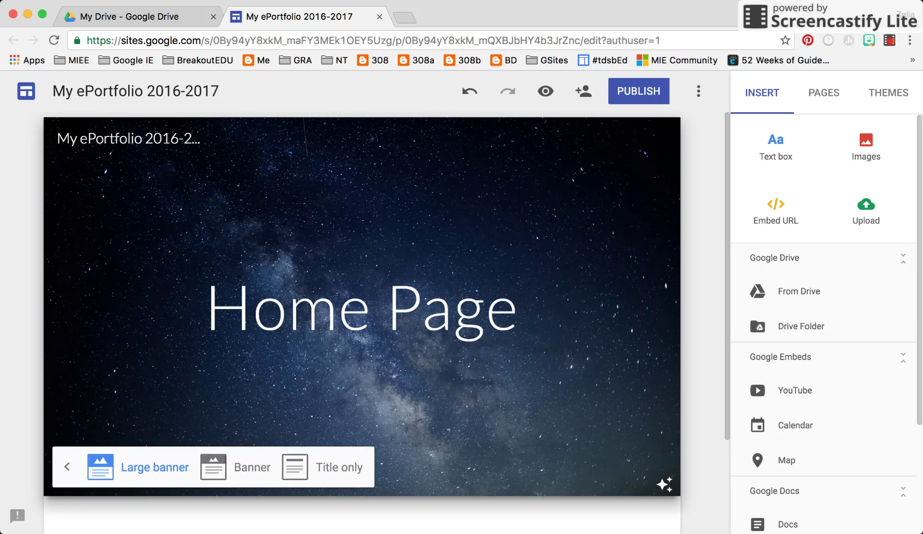
left_click(236, 468)
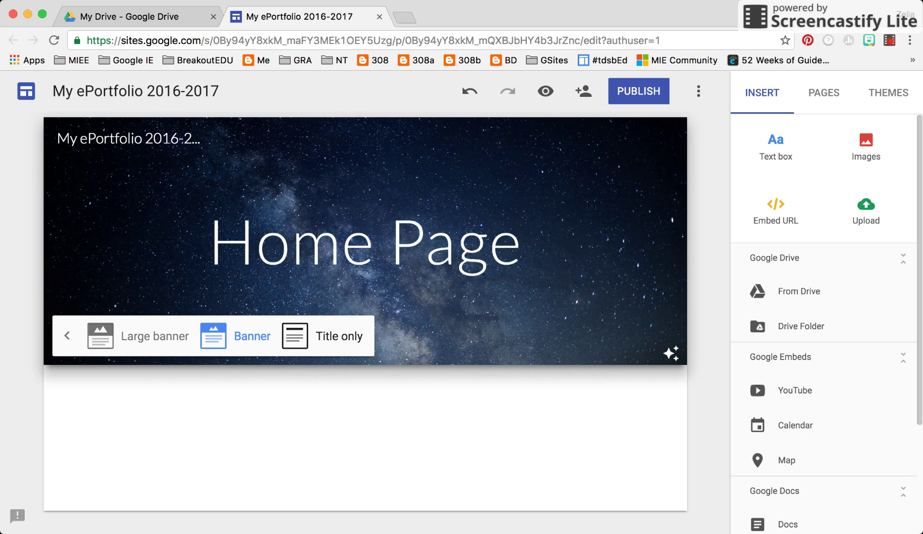
left_click(321, 335)
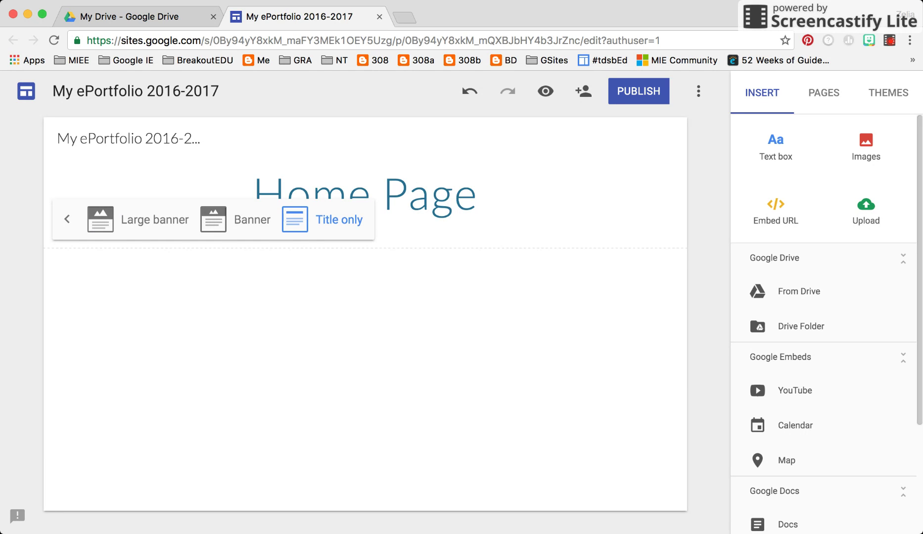
left_click(235, 220)
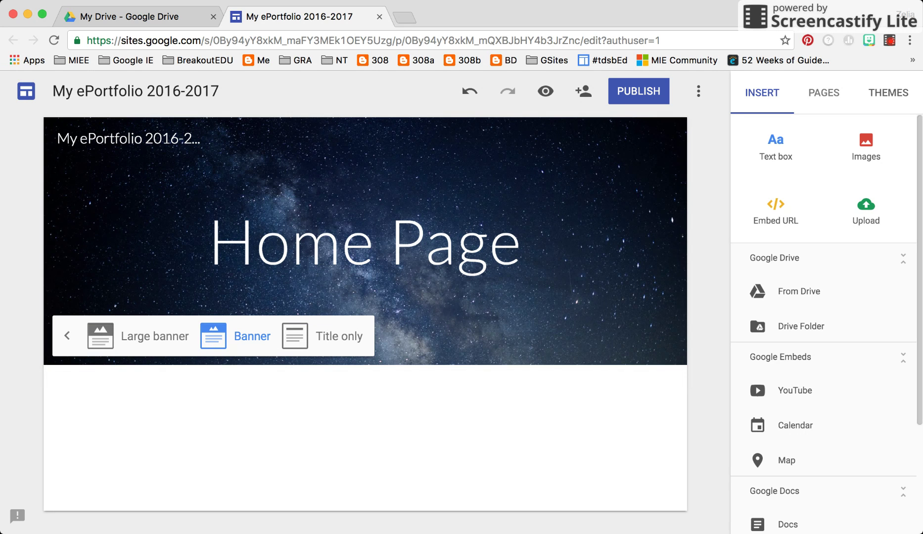
Step: Apply the Diplomat theme in black, after trying its navy and dark green colours
left_click(888, 93)
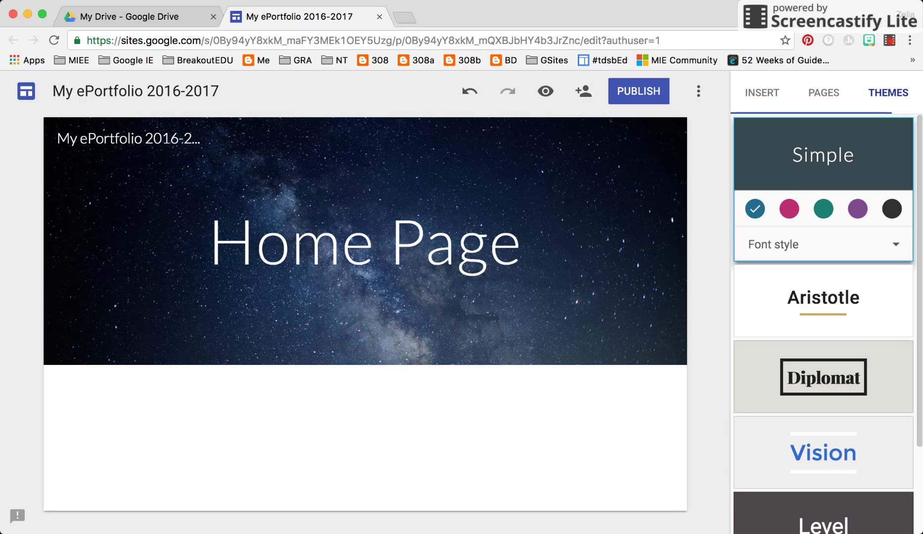
scroll(823, 352, "down", 1)
scroll(824, 322, "down", 1)
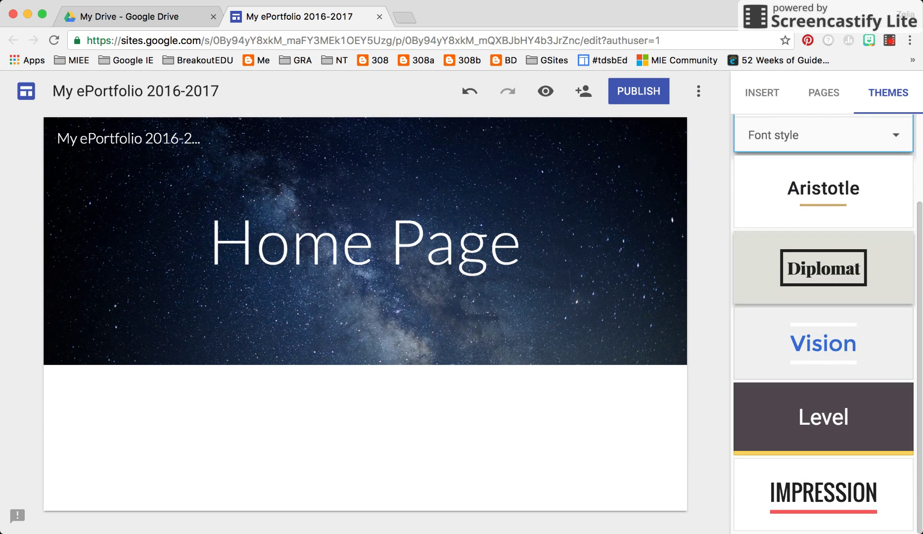
left_click(824, 267)
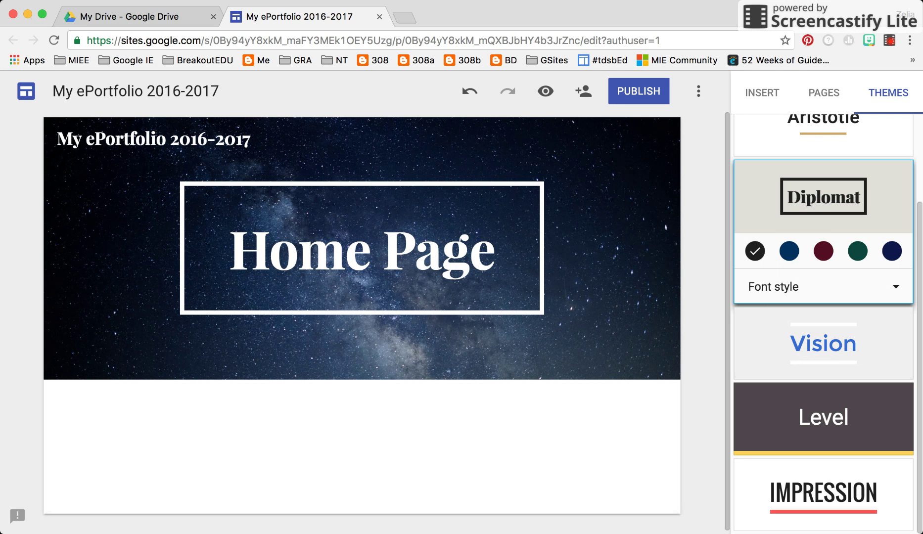
left_click(789, 252)
left_click(858, 252)
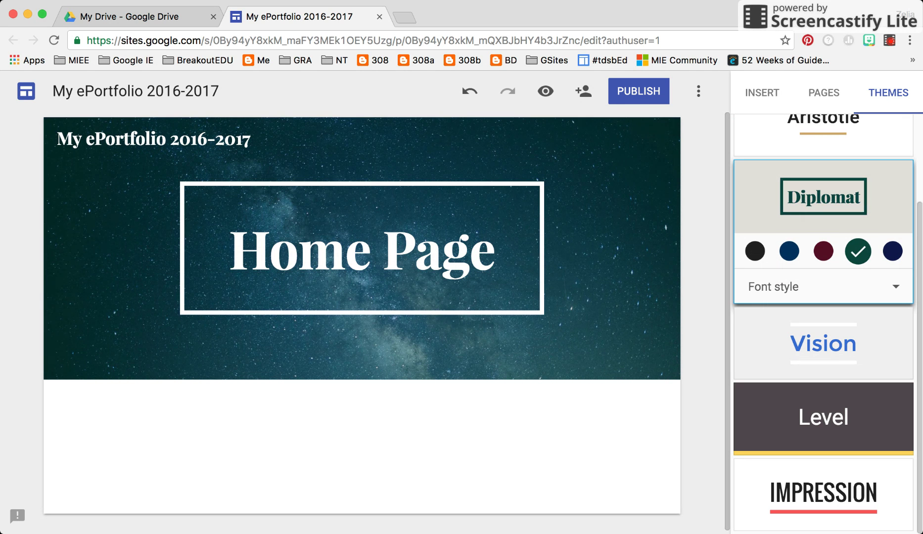
left_click(755, 251)
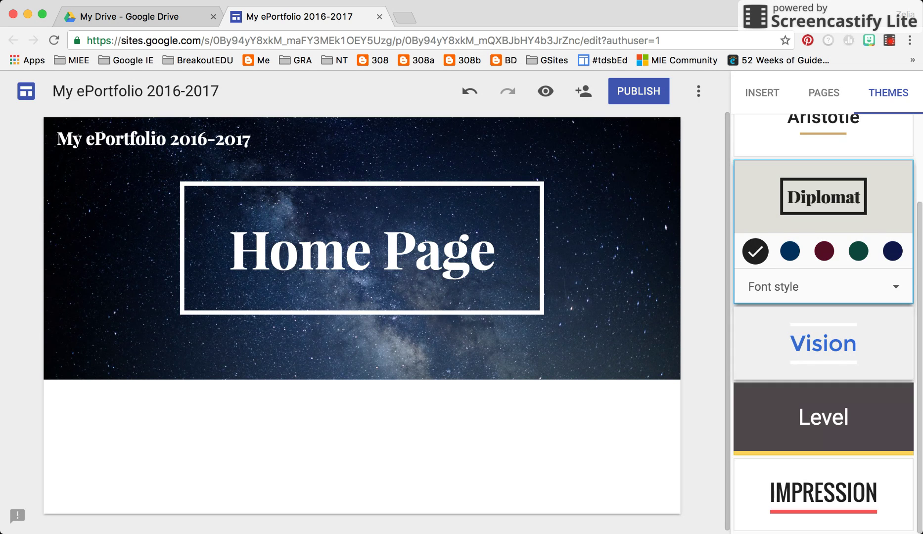
scroll(823, 412, "down", 2)
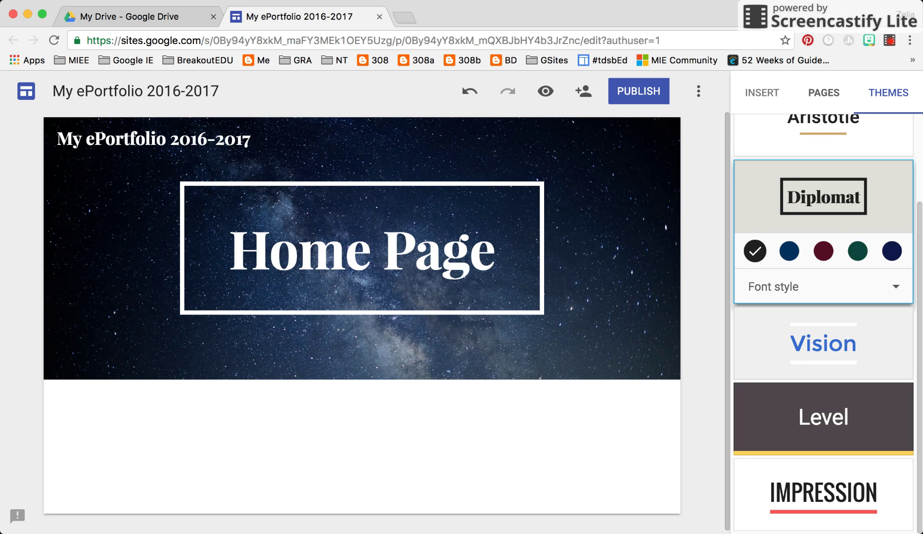
Step: Add a Media Literacy page with a Banner header
left_click(823, 93)
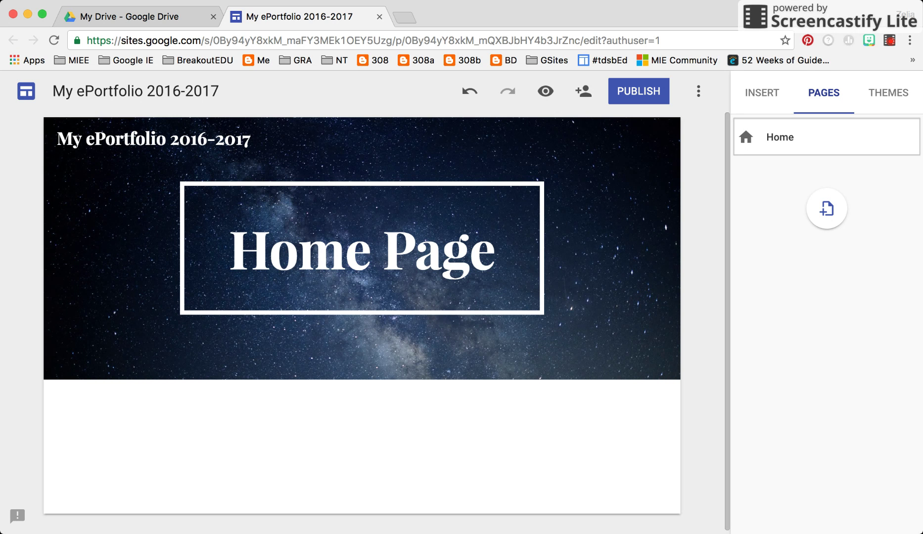
left_click(827, 208)
type("Me")
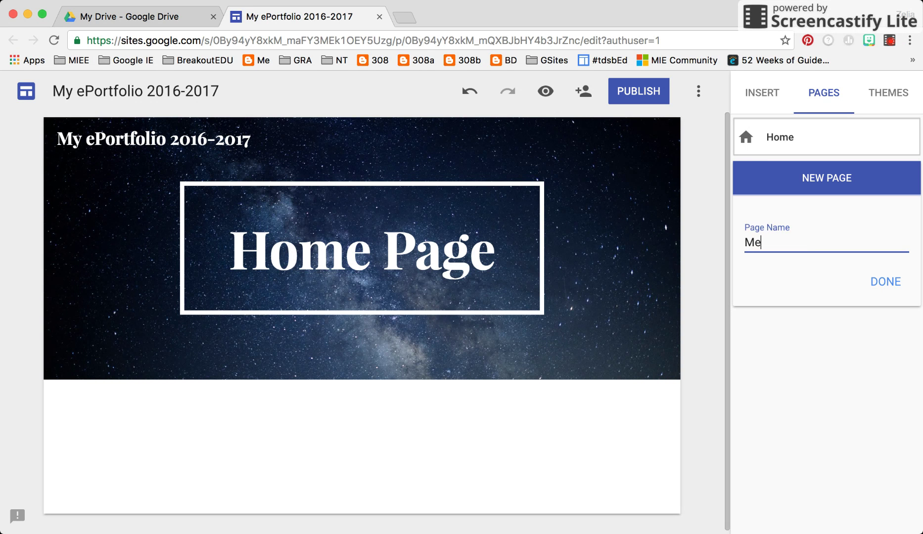
type("dia Literacy")
key("Return")
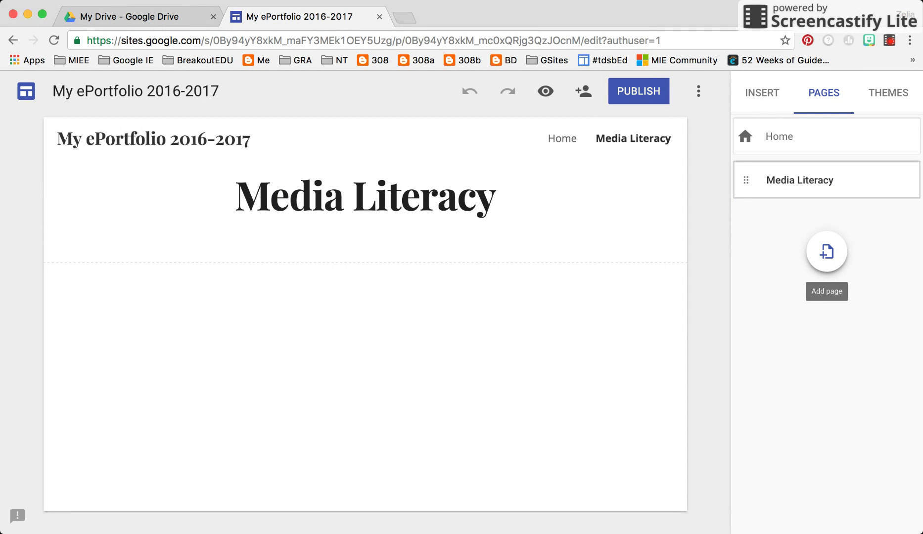
mouse_move(365, 203)
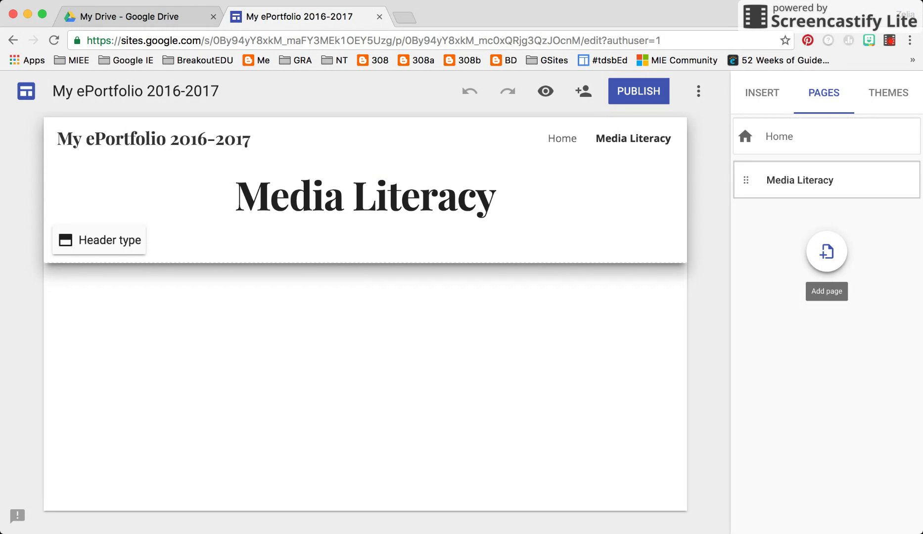
left_click(107, 240)
left_click(234, 234)
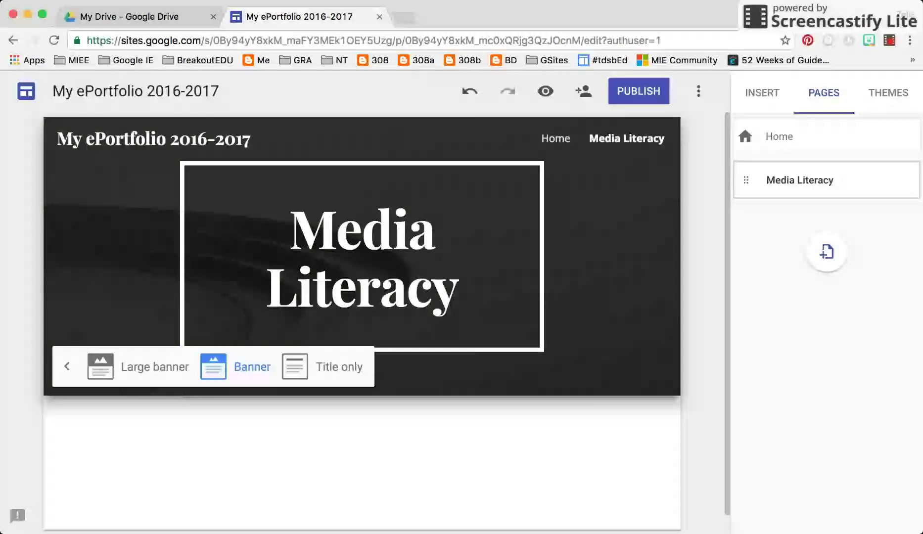
mouse_move(346, 327)
left_click(215, 372)
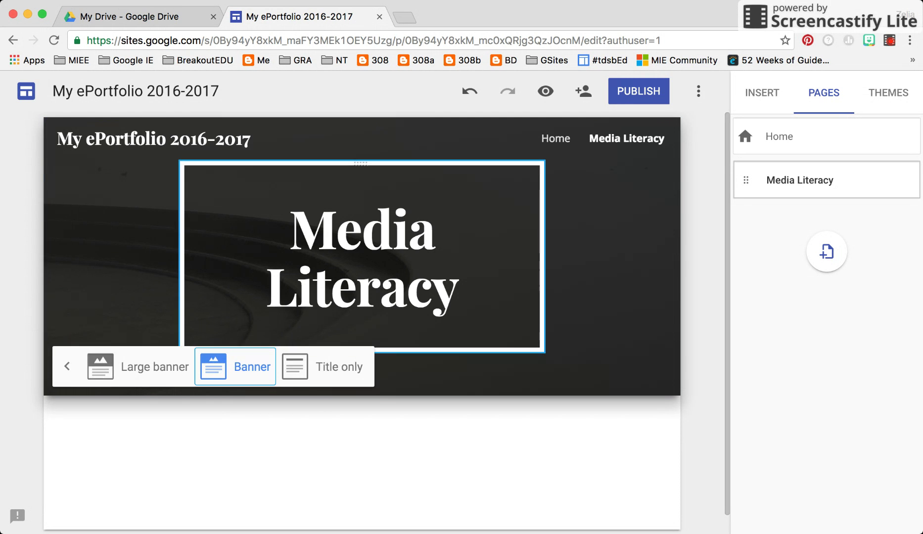
left_click(329, 366)
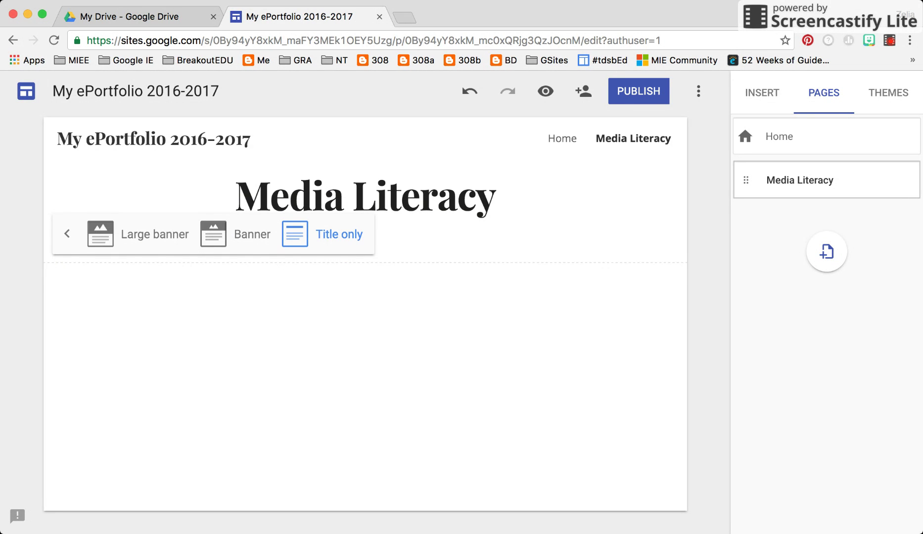
left_click(213, 233)
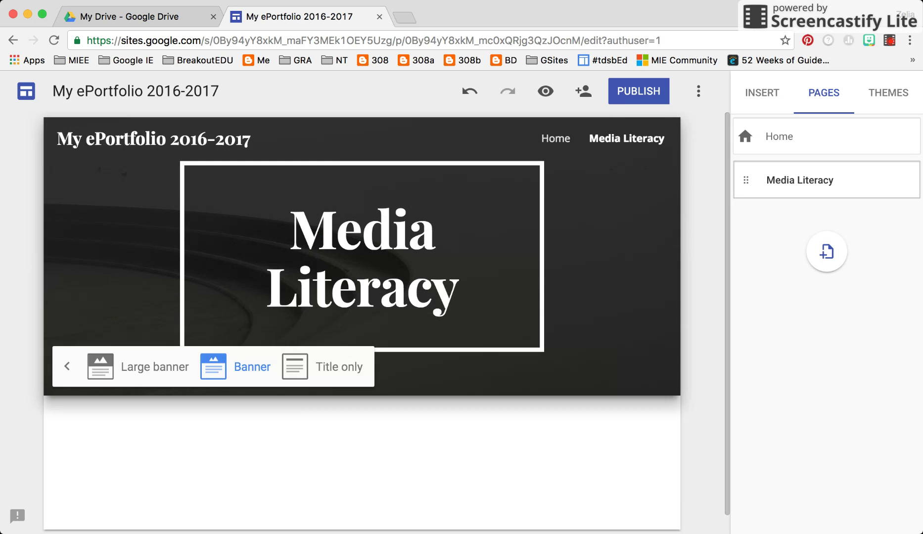
Step: Add a Healthy Eating Poster Design page with a Title only header
left_click(827, 252)
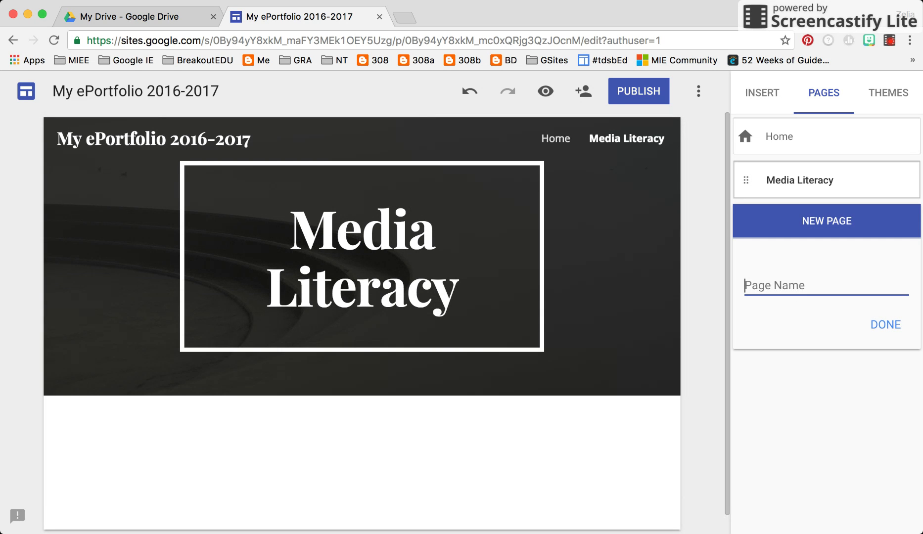
type("Healt")
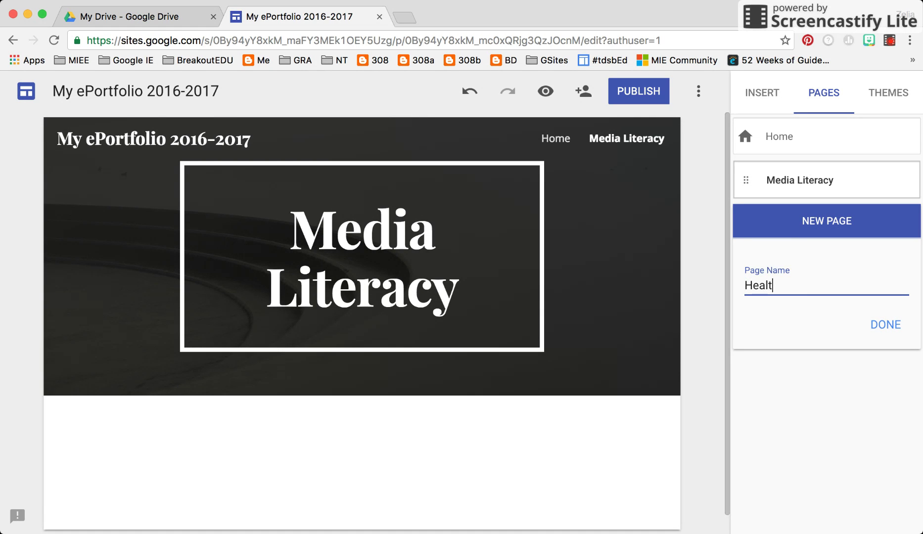
type("hy Eating Poster Desi")
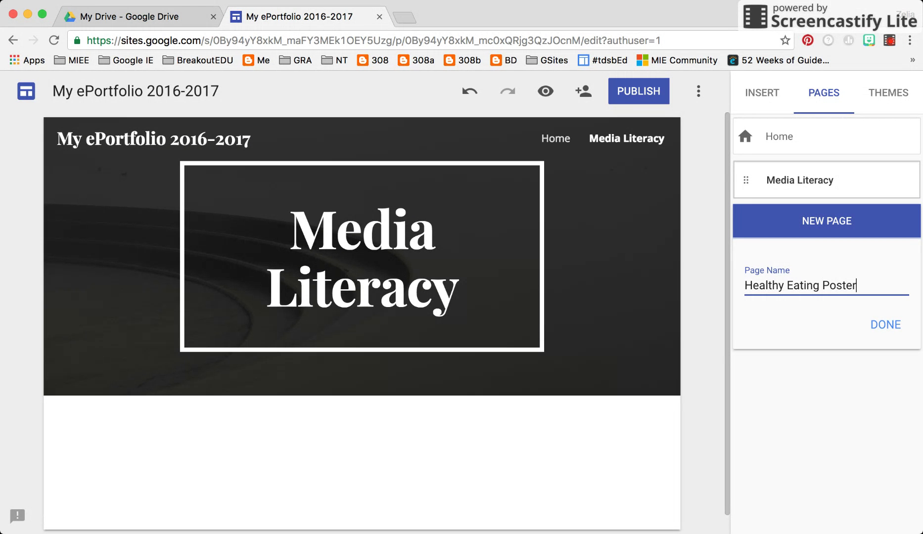
type("gn")
left_click(885, 324)
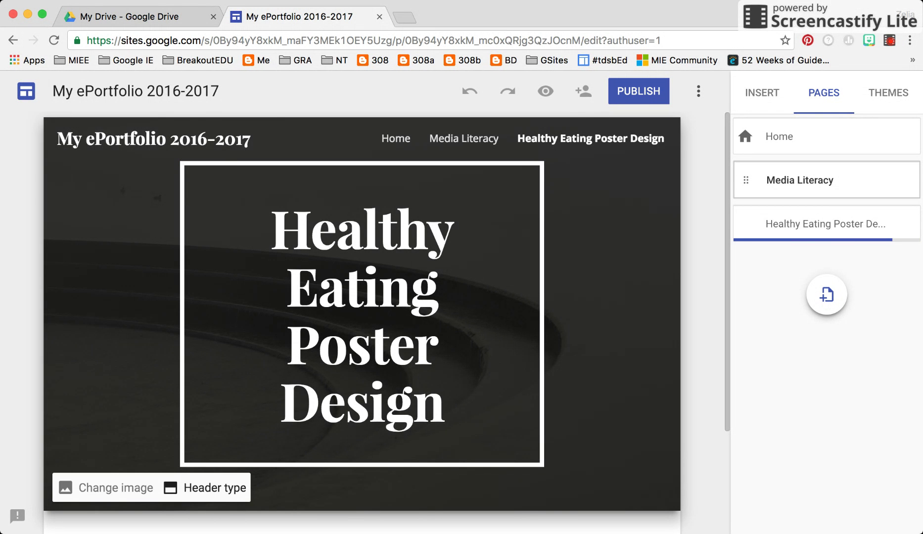
left_click(205, 488)
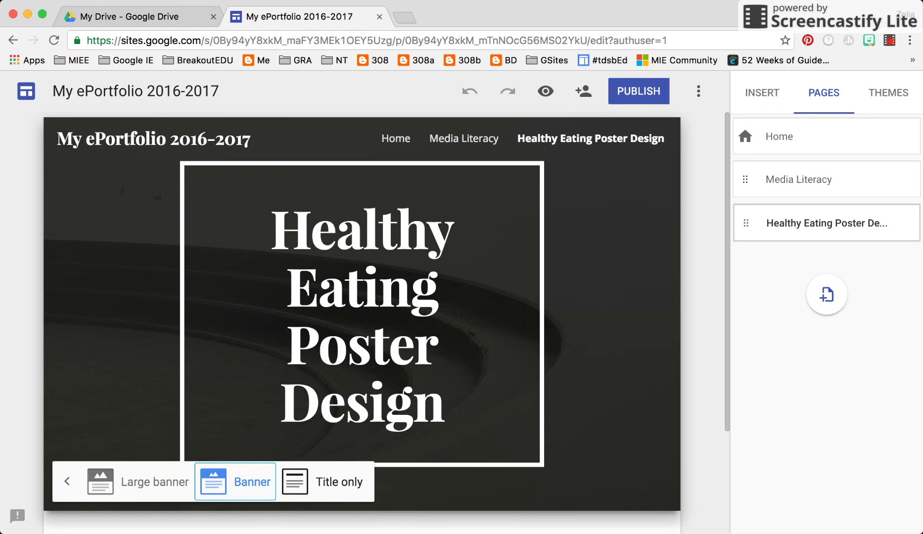
left_click(326, 481)
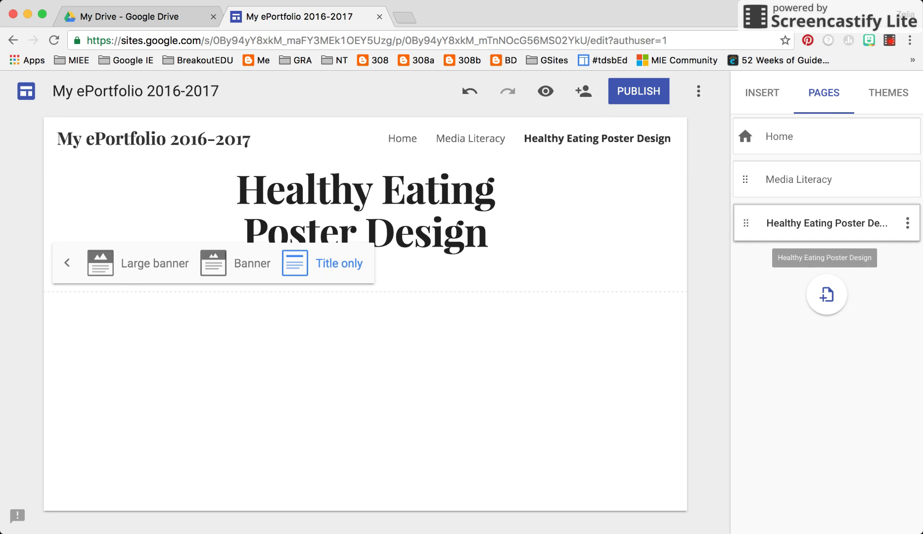
Step: Nest Healthy Eating Poster Design under Media Literacy
mouse_move(797, 224)
left_mouse_down()
mouse_move(795, 231)
mouse_move(821, 199)
left_mouse_up()
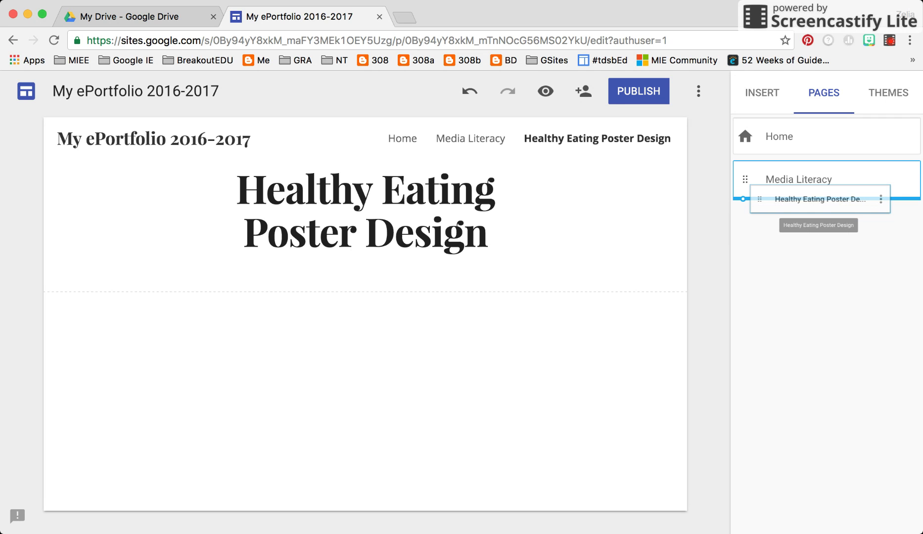
left_click_drag(760, 199, 761, 200)
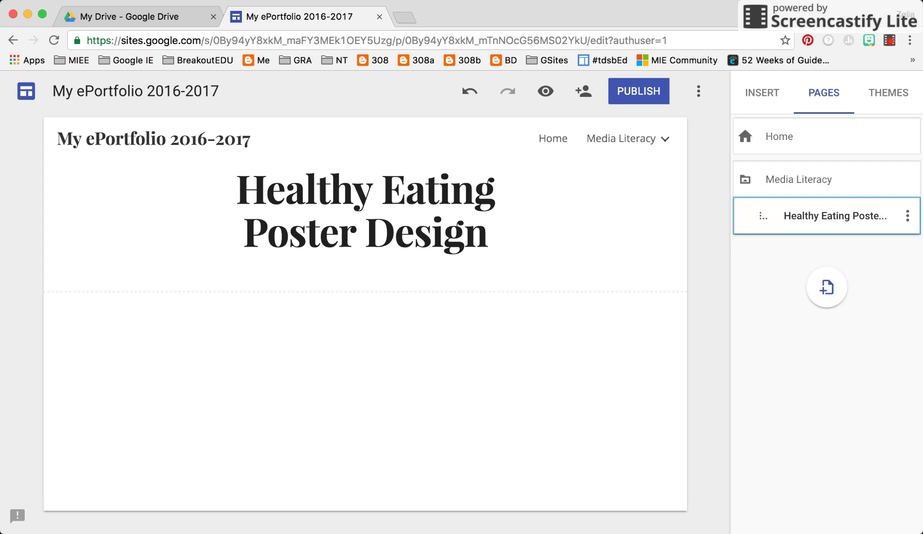
mouse_move(664, 139)
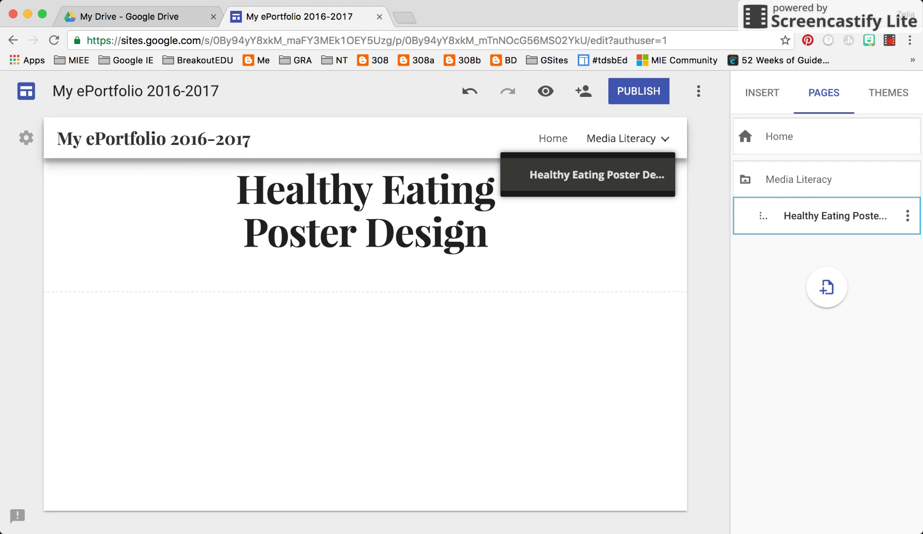
left_click(621, 138)
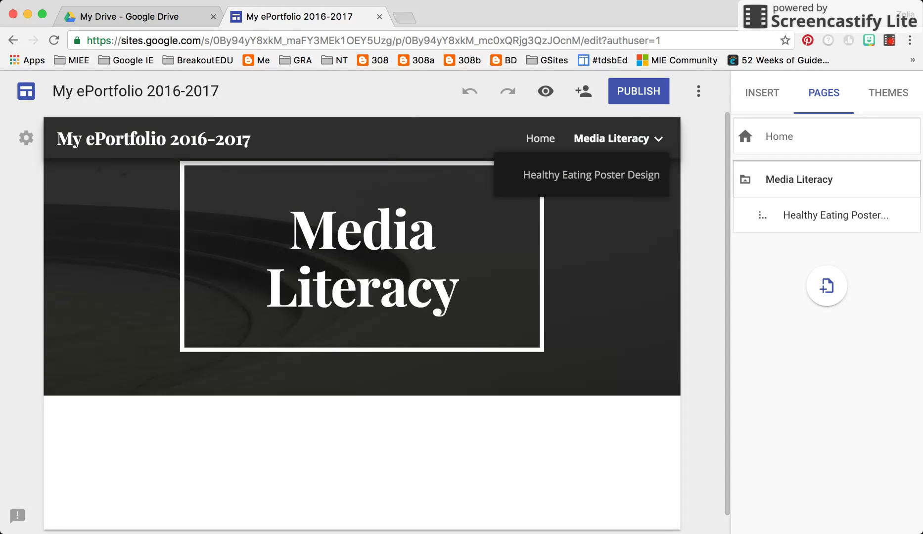
left_click(591, 175)
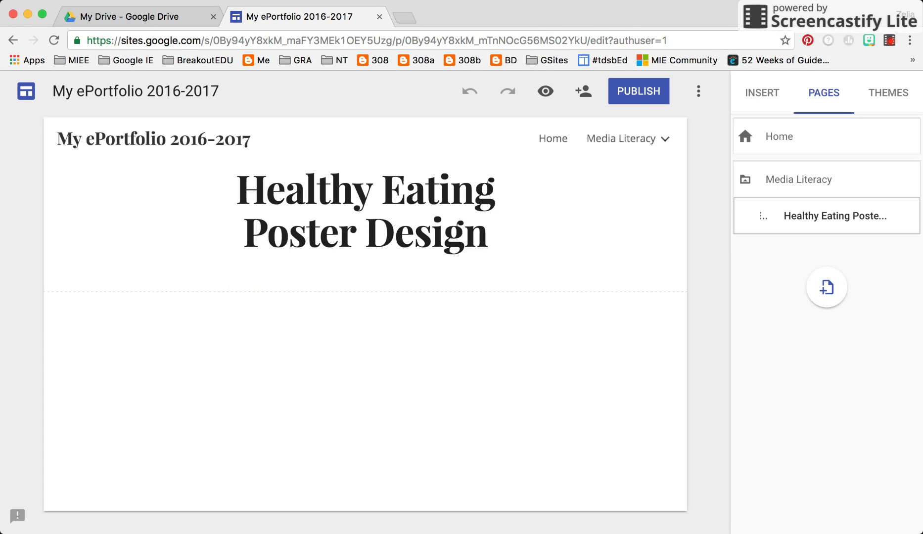
Step: Add an 'I am statement Poster' page nested under Media Literacy
left_click(826, 286)
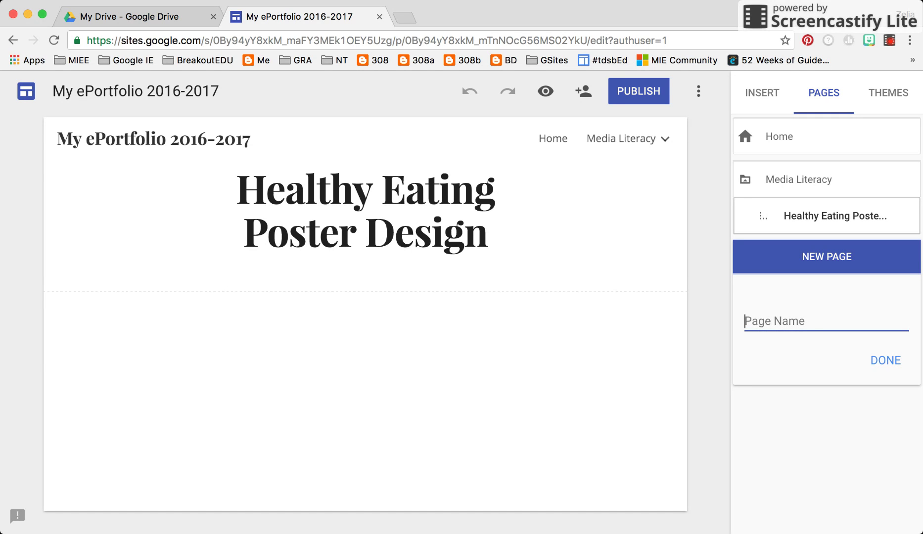
type("I am")
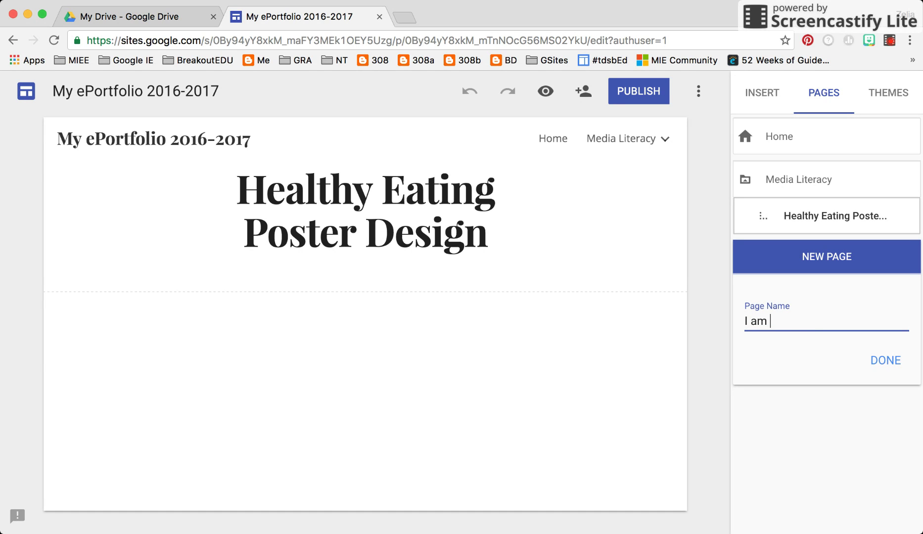
type(" statement Pose")
key("BackSpace")
type("t")
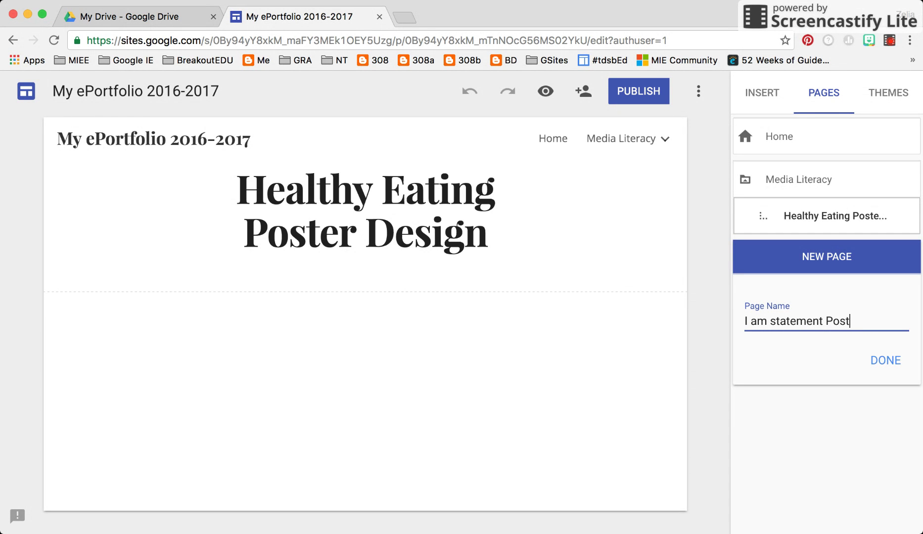
type("er")
left_click(885, 360)
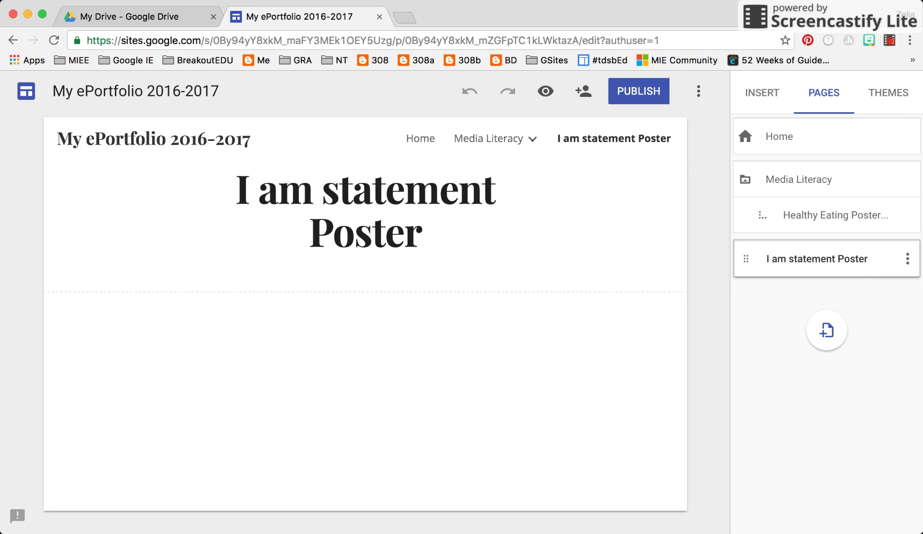
mouse_move(815, 258)
left_mouse_down()
mouse_move(808, 272)
mouse_move(808, 241)
mouse_move(820, 239)
left_mouse_up()
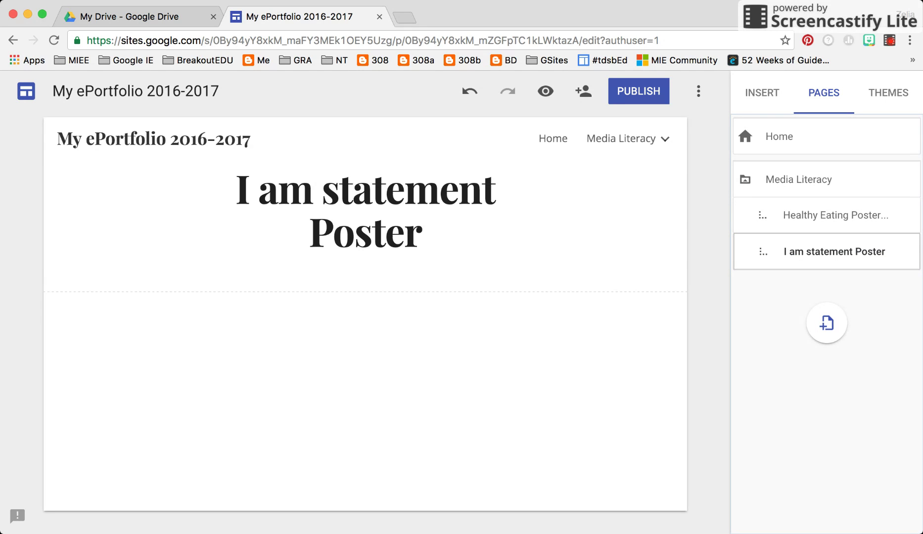
Step: Add Data Management and Bowling Project pages, nesting Bowling Project under Data Management
left_click(826, 323)
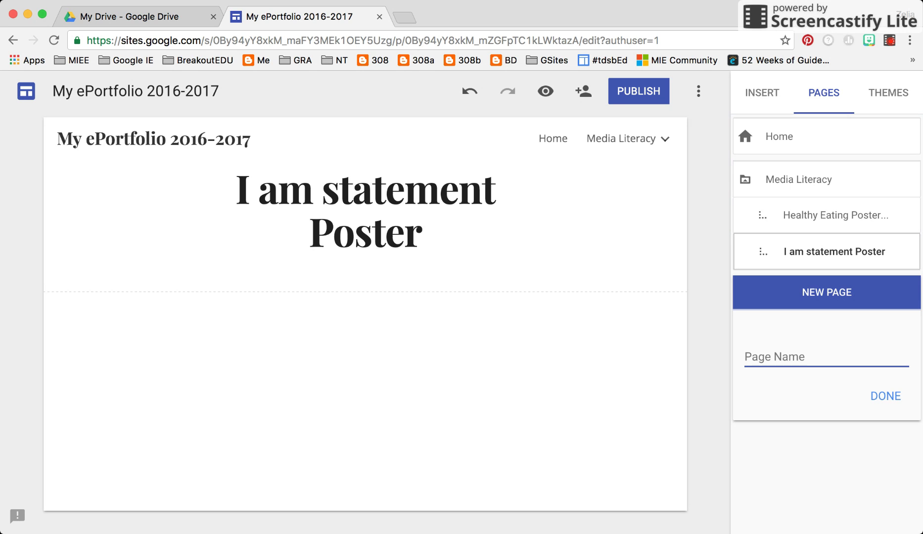
type("Data Man")
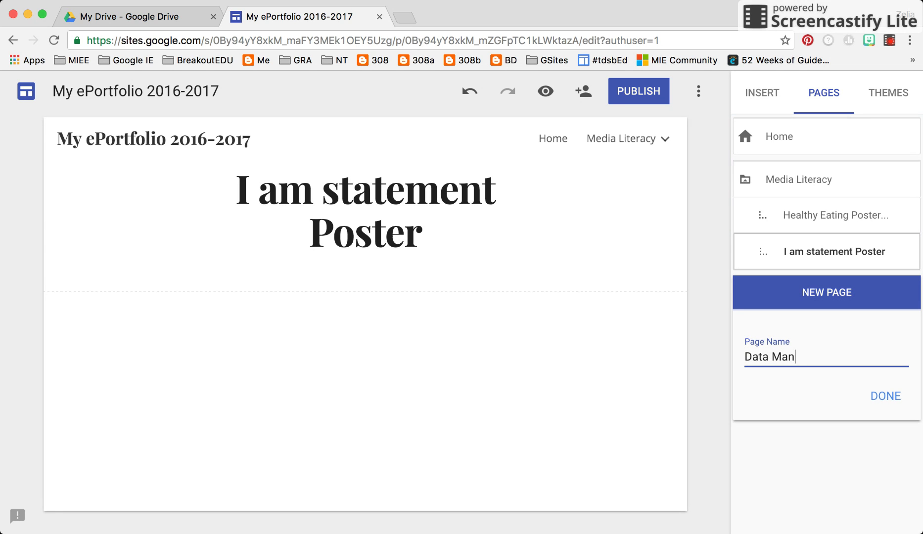
type("agement")
left_click(883, 396)
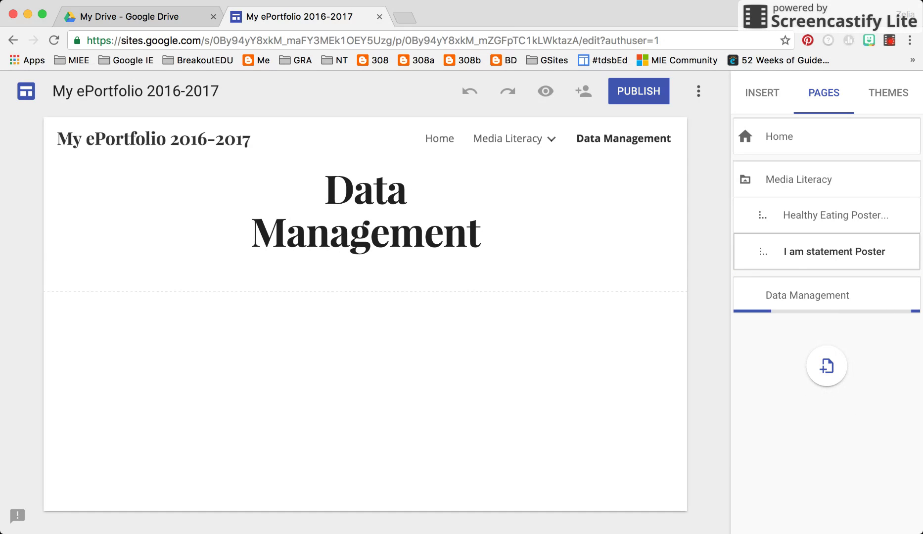
left_click(826, 365)
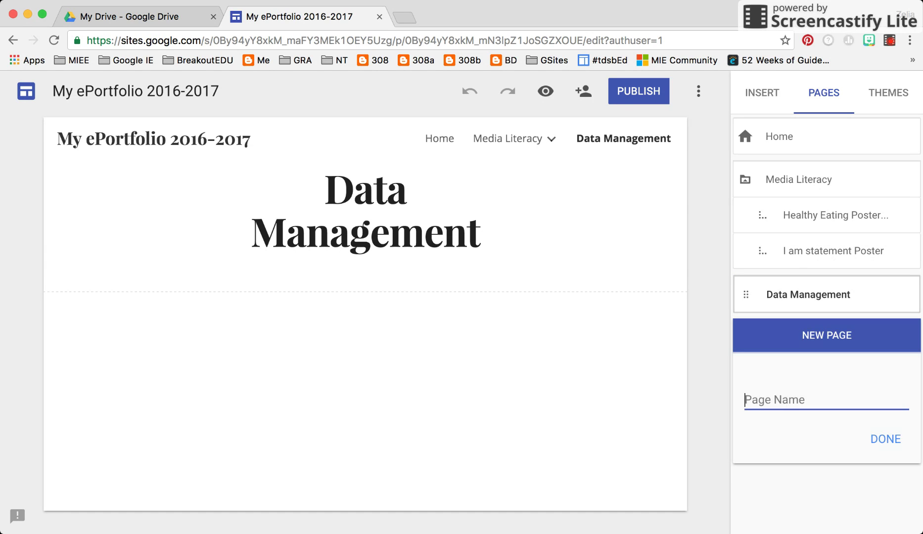
type("Bowling Project")
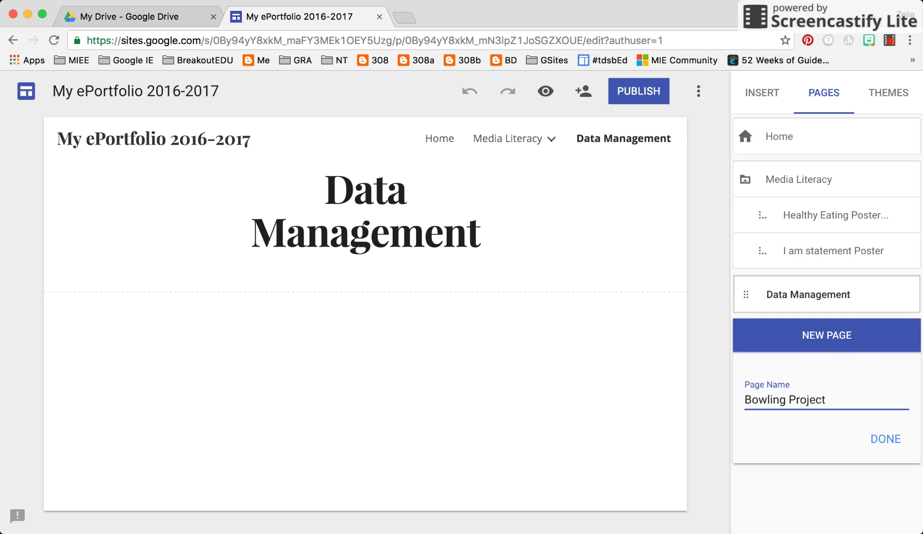
left_click(885, 439)
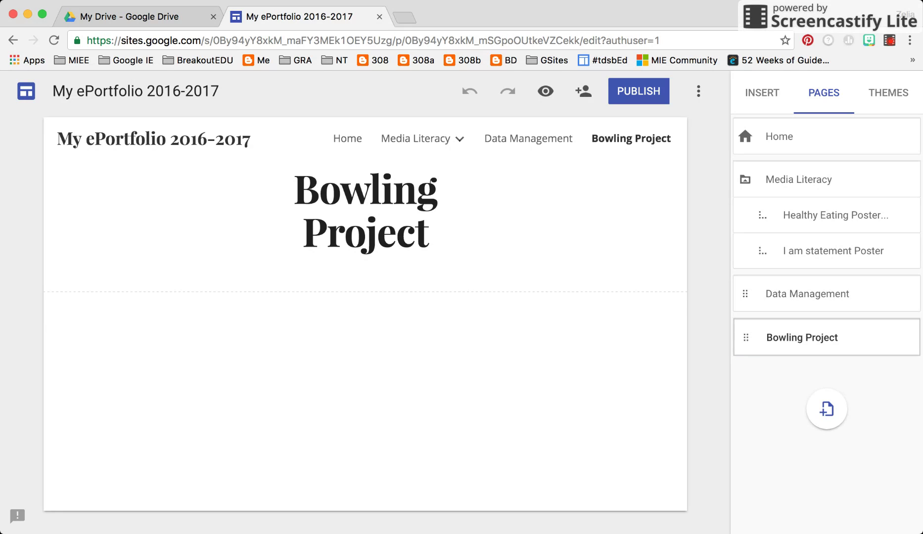
left_click_drag(760, 340, 801, 182)
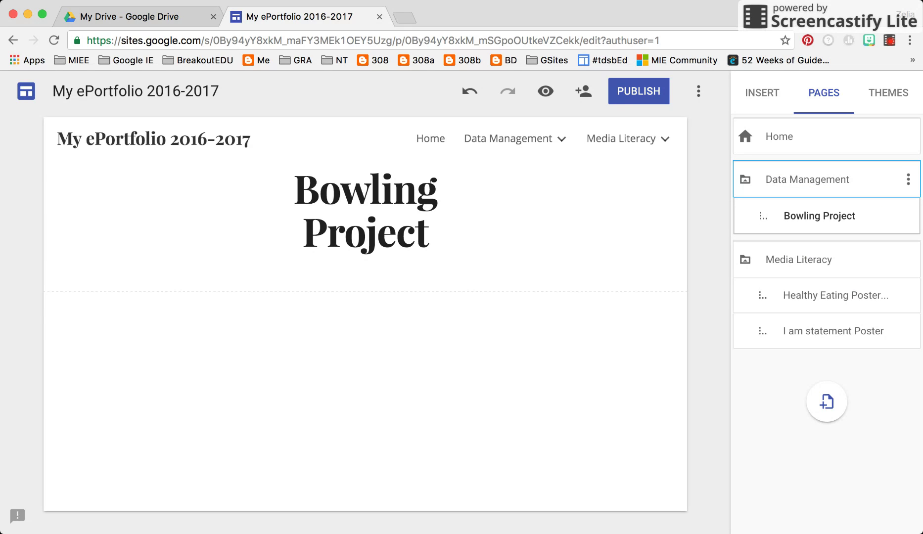
Step: Add a top-level Poetry page
mouse_move(622, 139)
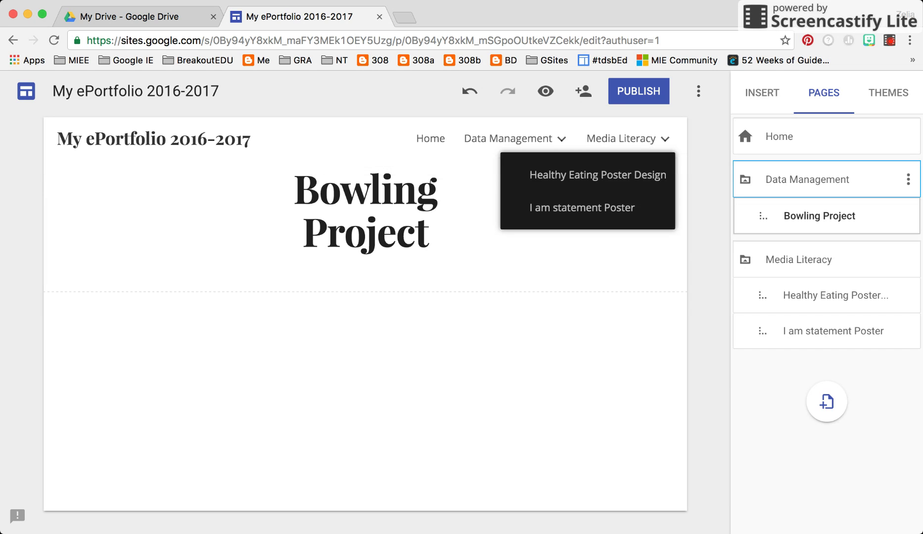
left_click(826, 401)
type("Poetry")
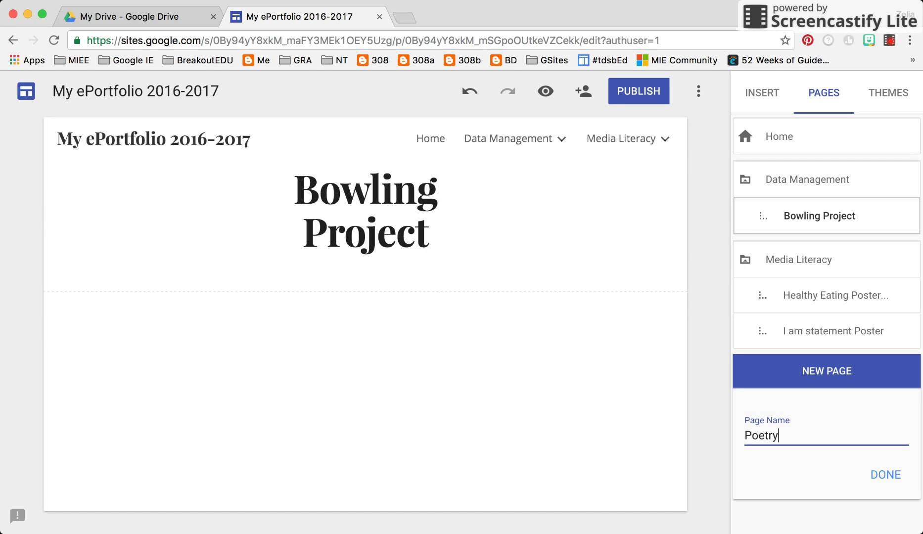
key("Return")
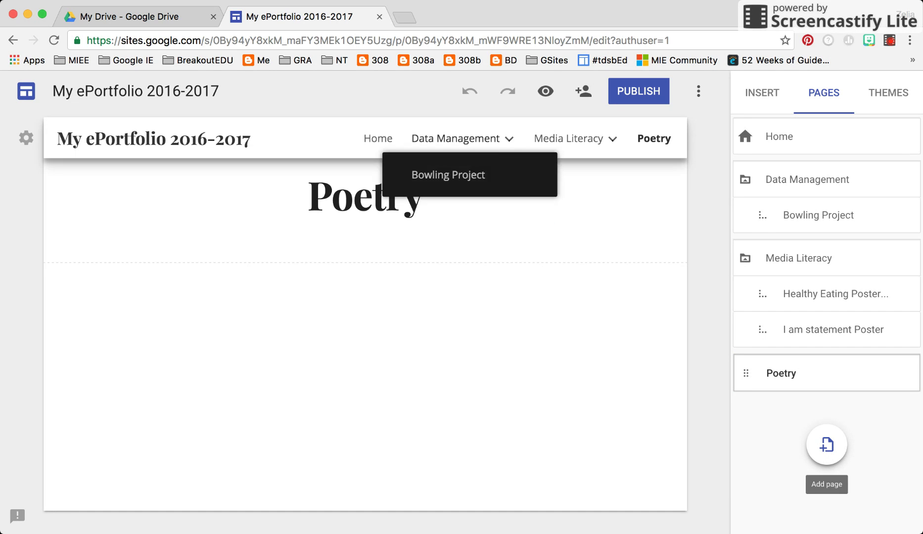
mouse_move(462, 139)
mouse_move(573, 139)
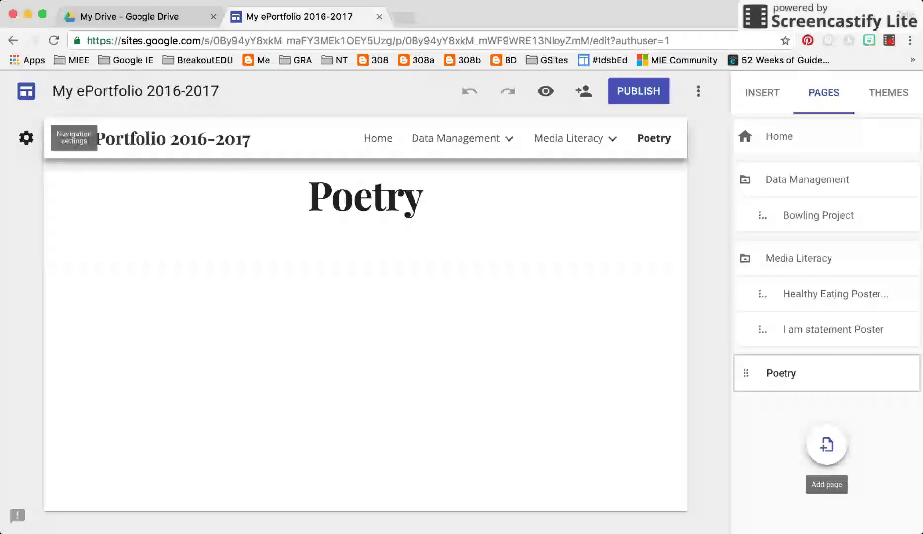
Step: Switch the site's navigation mode to side navigation
left_click(26, 138)
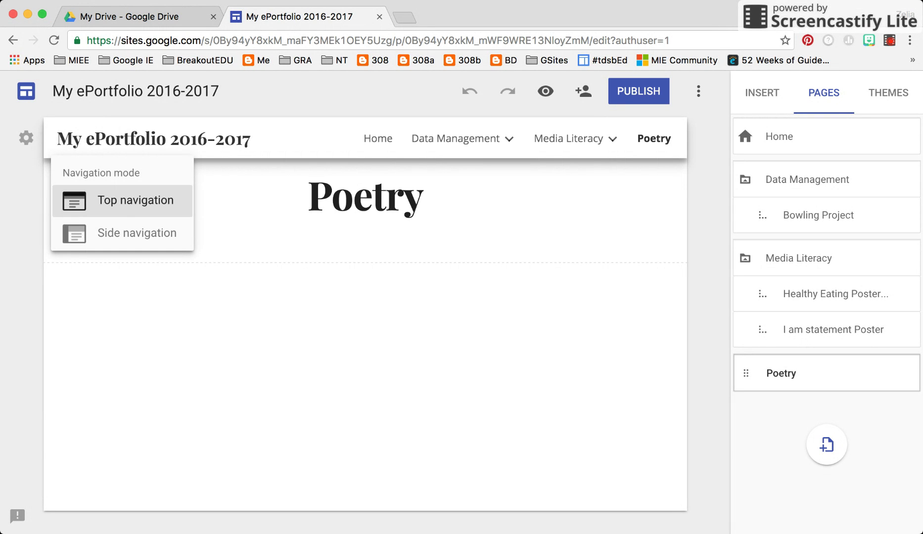
left_click(137, 233)
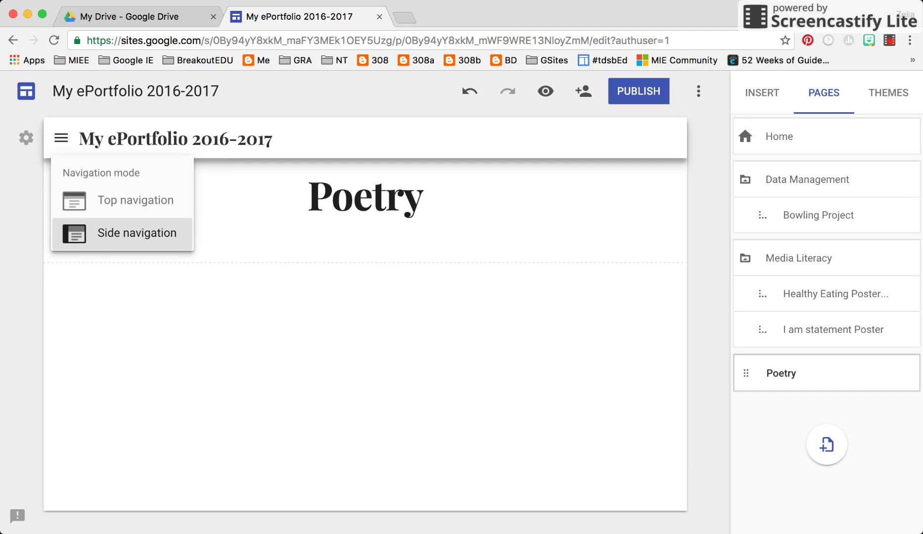
key("Escape")
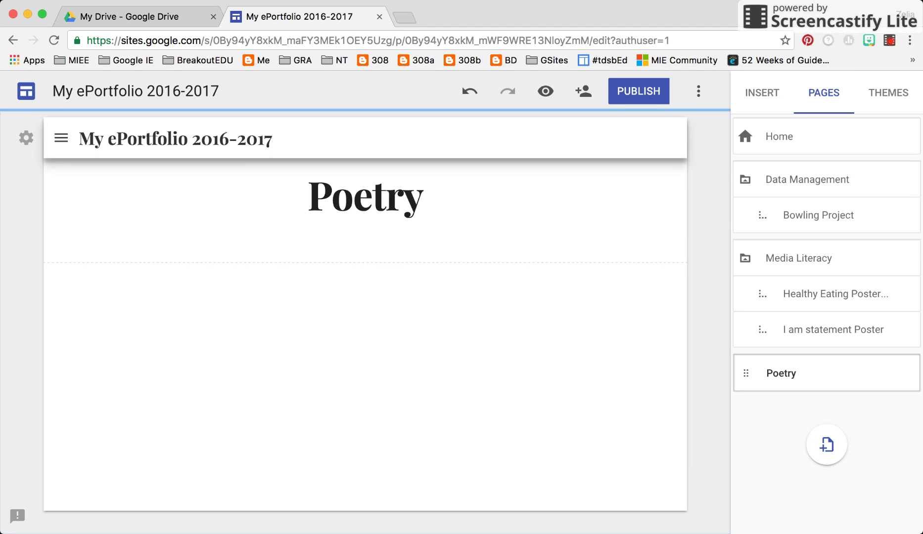
Step: Test the side menu via Bowling Project and Poetry, then move Poetry directly below Home
left_click(61, 138)
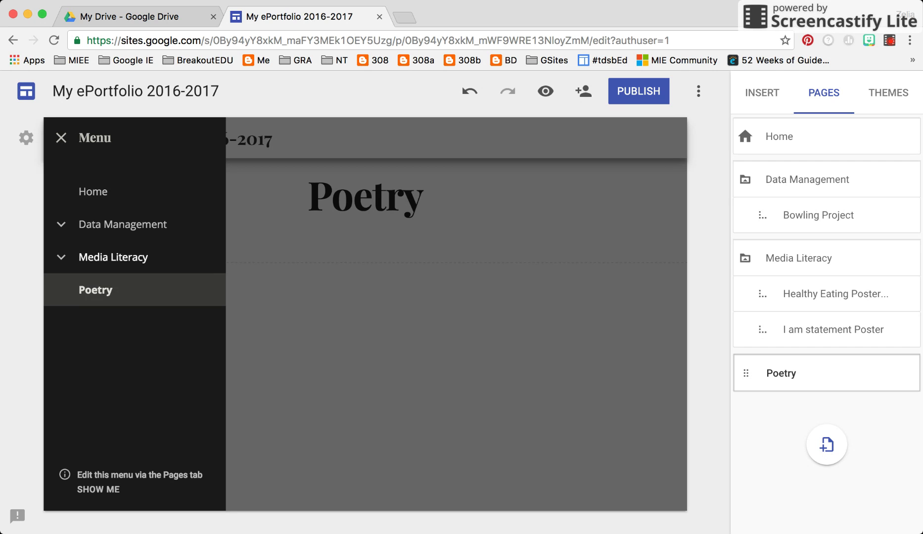
left_click(60, 224)
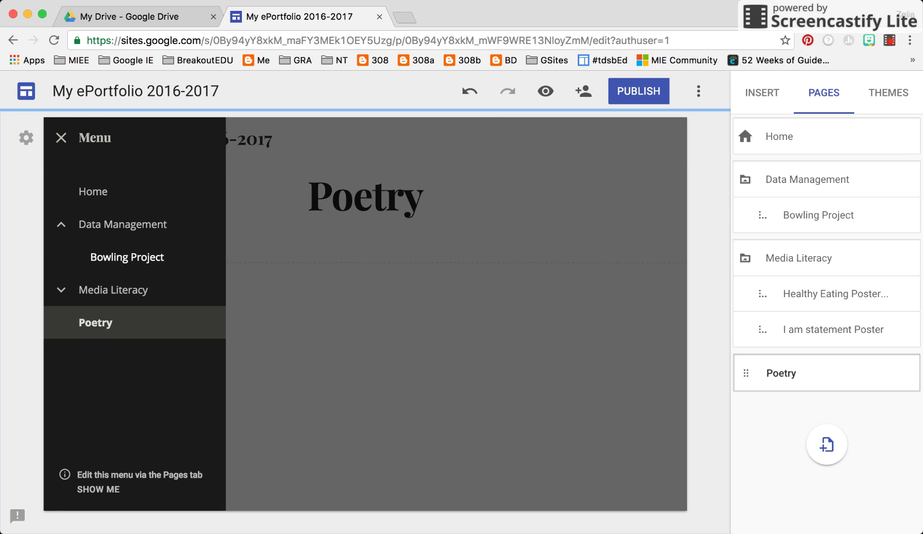
left_click(127, 257)
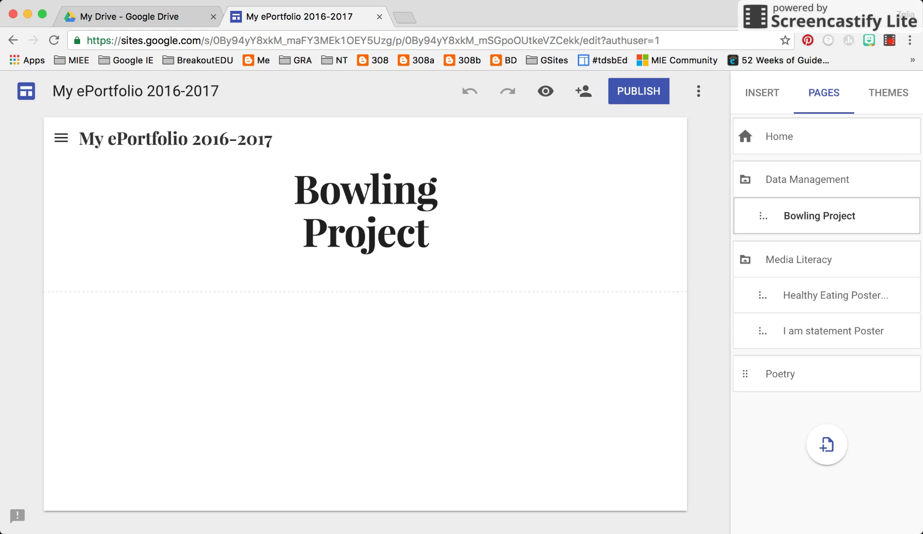
left_click(61, 138)
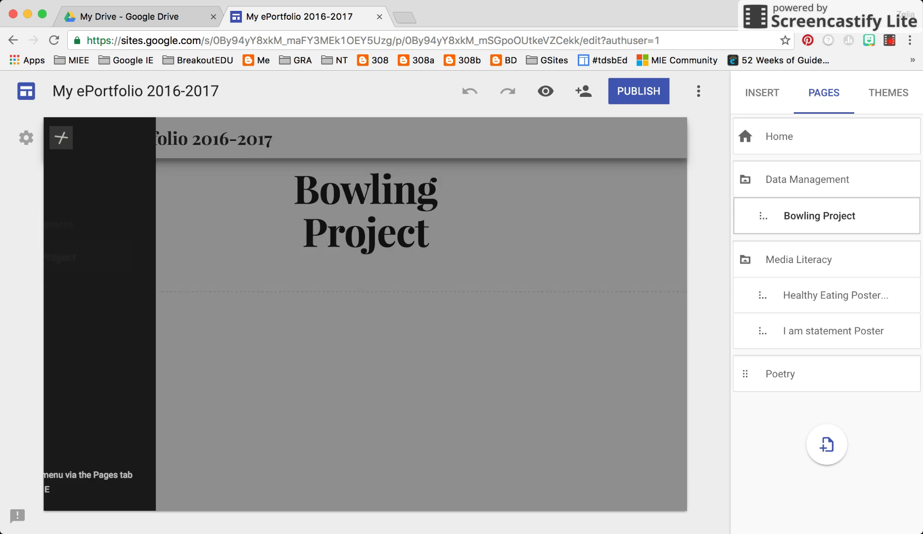
left_click(94, 323)
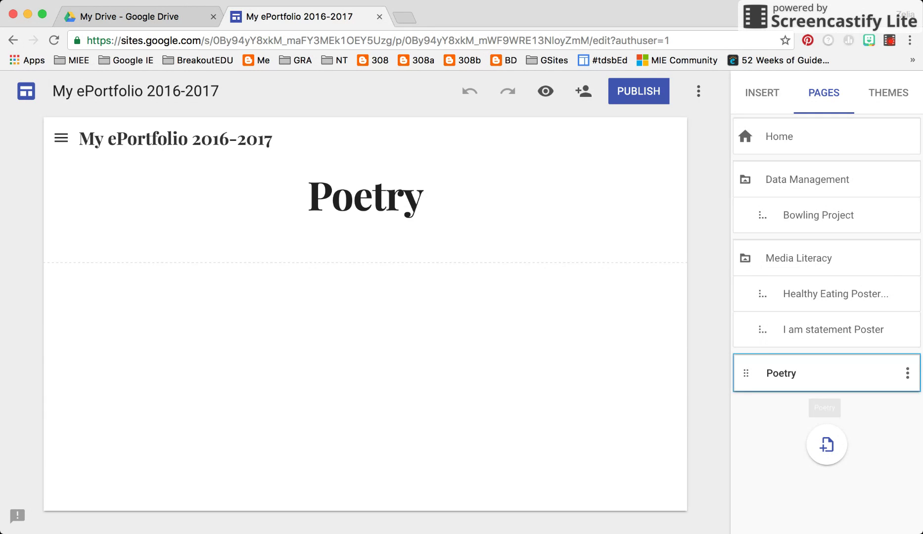
left_click_drag(821, 383, 813, 205)
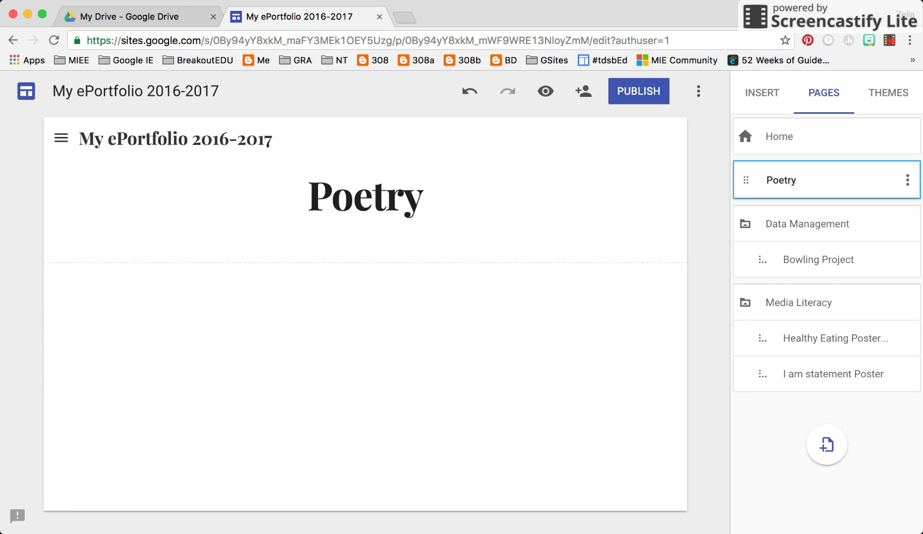